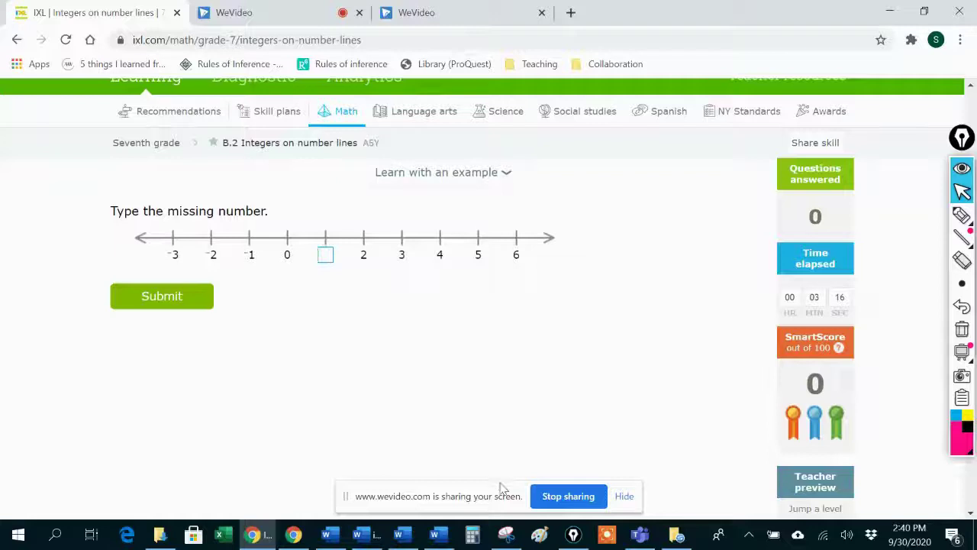
Step: Move the screen-sharing bar down off the exercise page onto the taskbar
left_click_drag(499, 495, 520, 530)
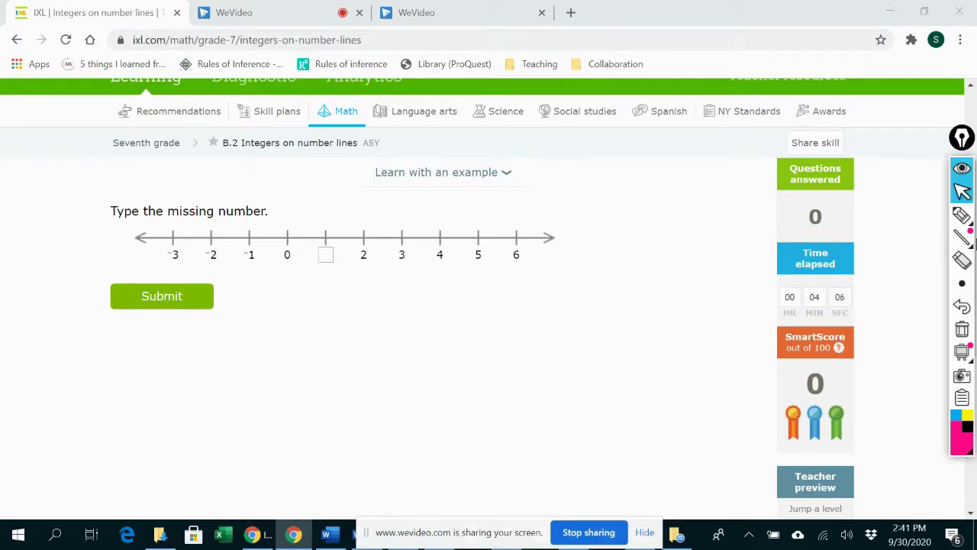
Step: Mark the minus signs of the negative labels on the number line with the pen, and erase the marks
left_click(961, 215)
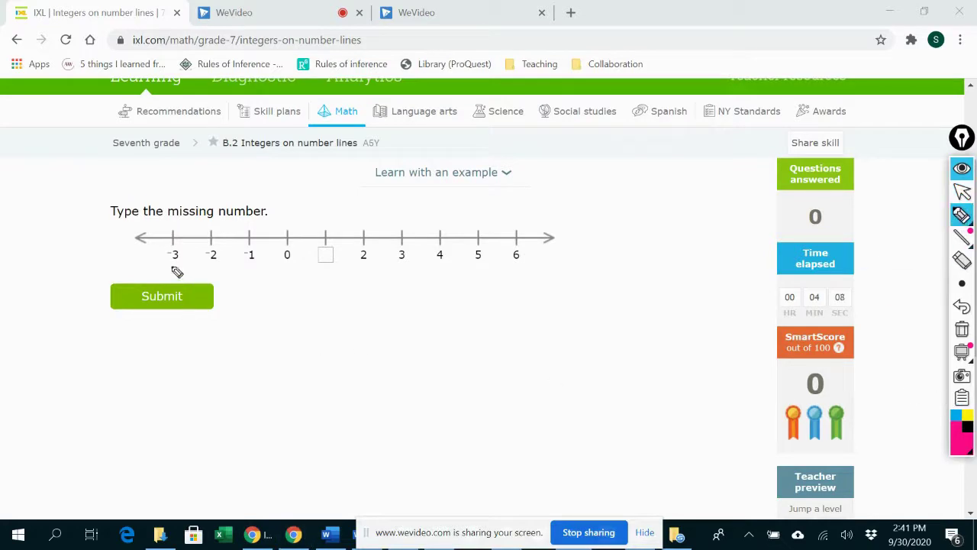
left_click(244, 255)
left_click(209, 254)
left_click(961, 260)
left_click_drag(162, 254, 251, 259)
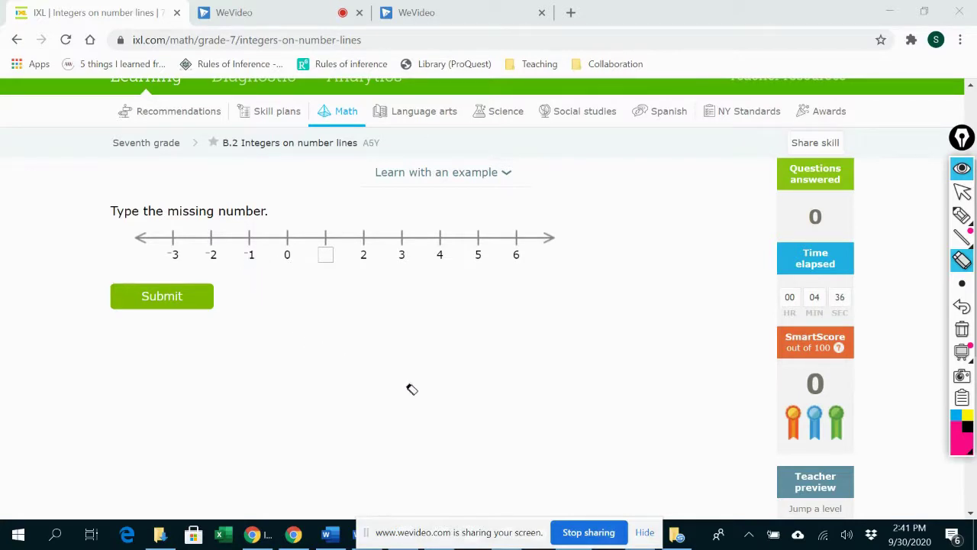
Step: Return to the normal cursor, enter 1 as the missing number between 0 and 2, and submit the answer
left_click(962, 191)
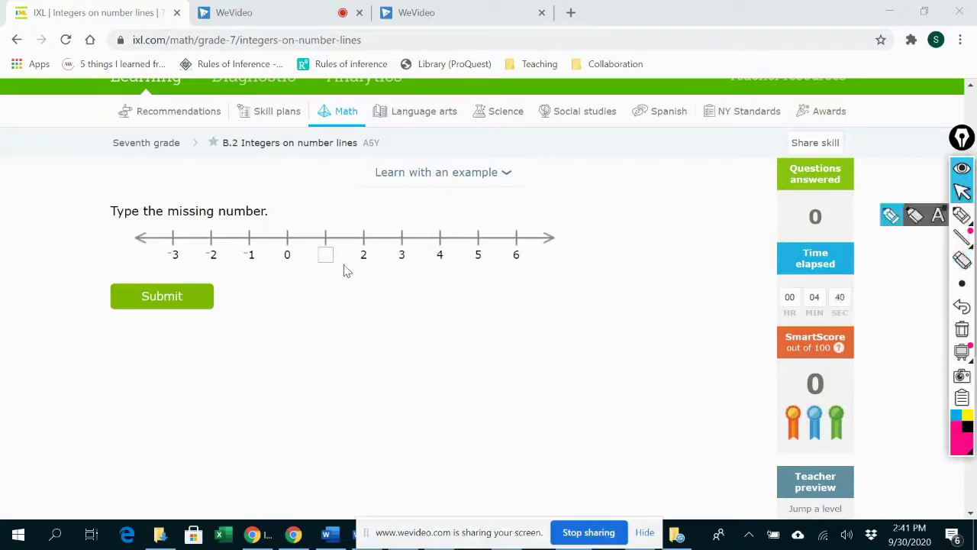
left_click(326, 254)
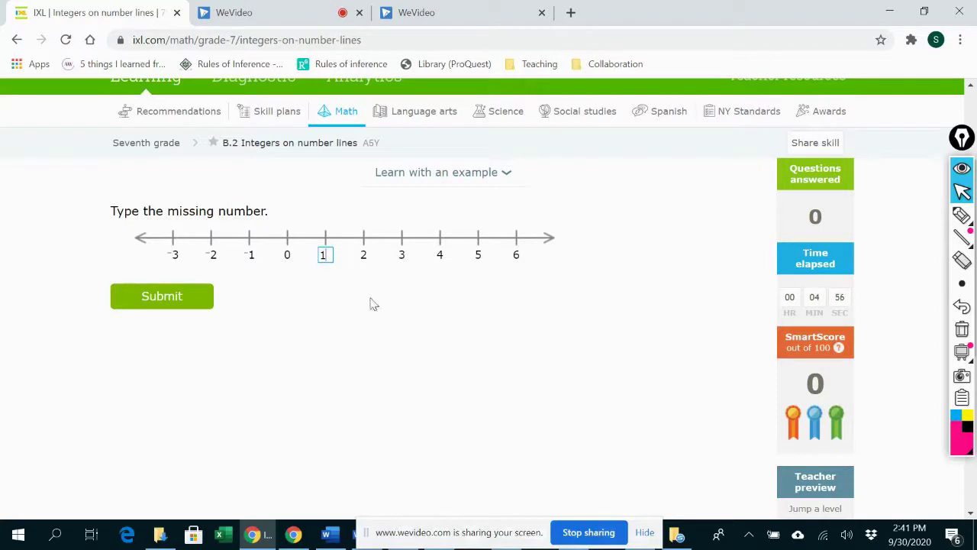
left_click(159, 304)
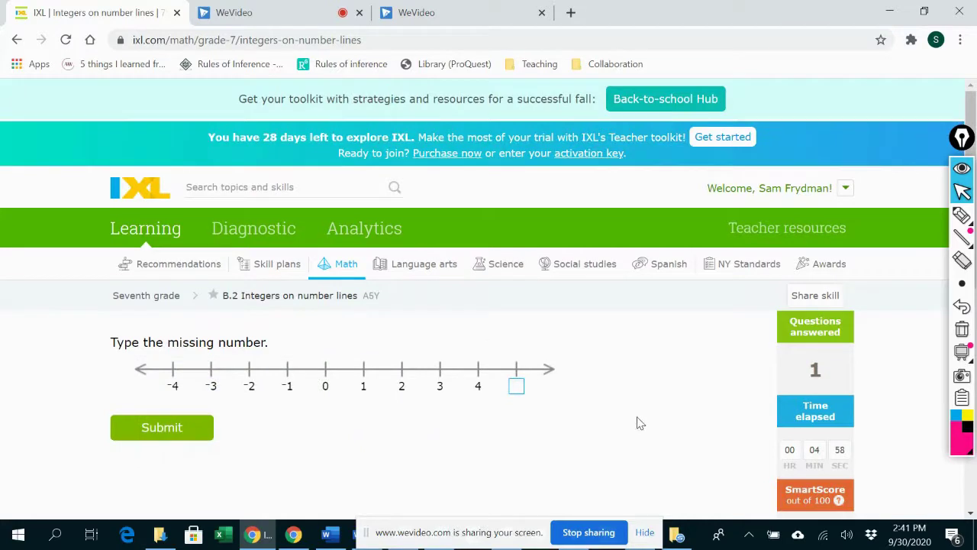
Step: Enter 5 as the missing number after 4 and submit the answer
scroll(636, 405, "down", 1)
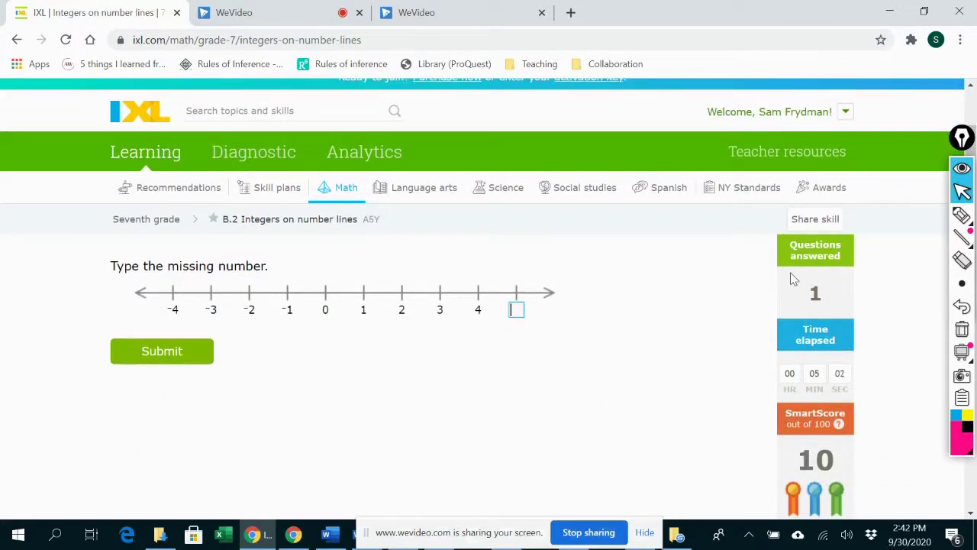
type("5")
left_click(192, 360)
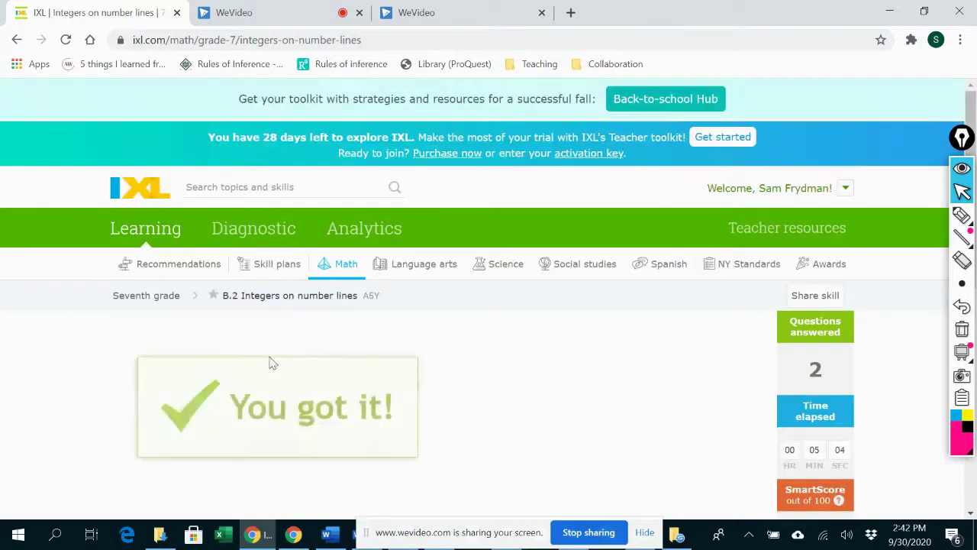
Step: Submit 4 as the missing number after 3, and answer the following question asking for the number before -2
scroll(541, 341, "down", 1)
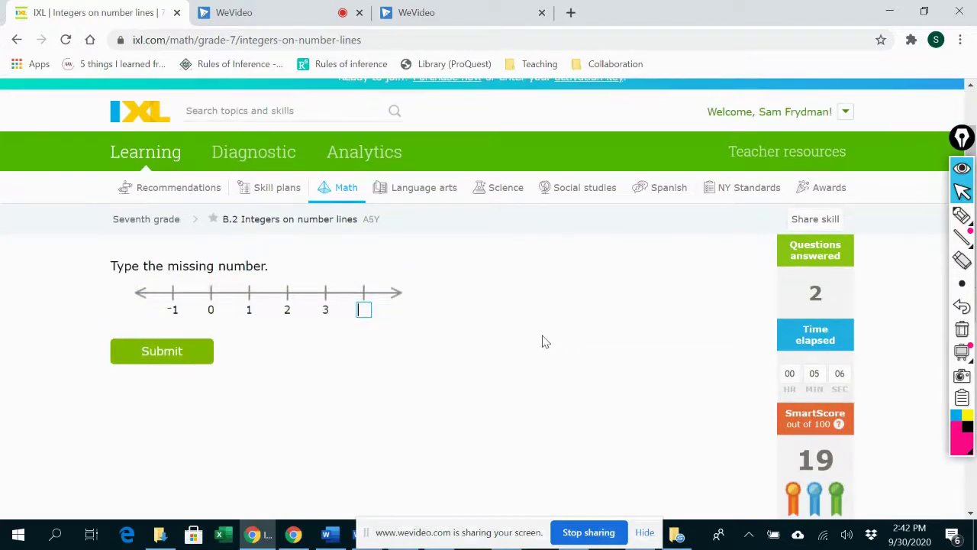
scroll(542, 341, "down", 1)
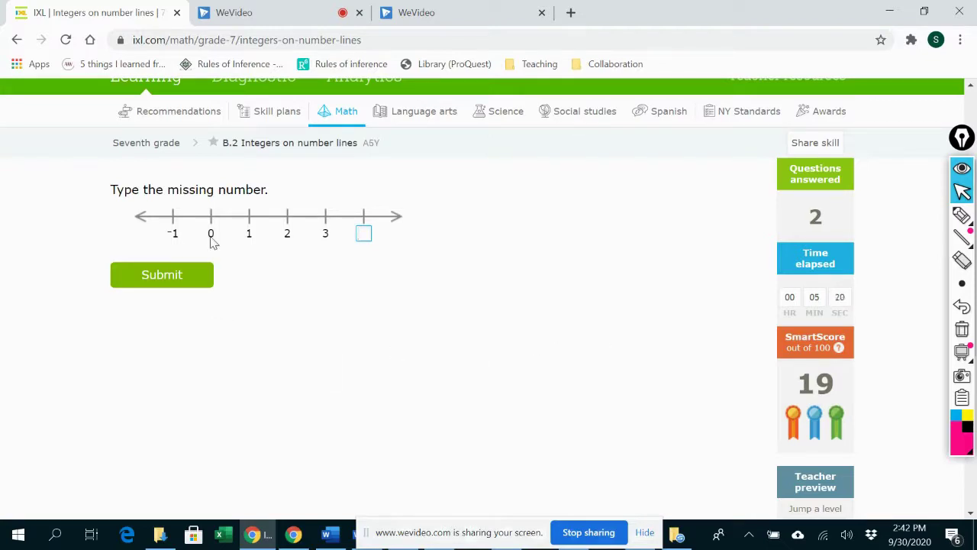
type("4")
left_click(201, 282)
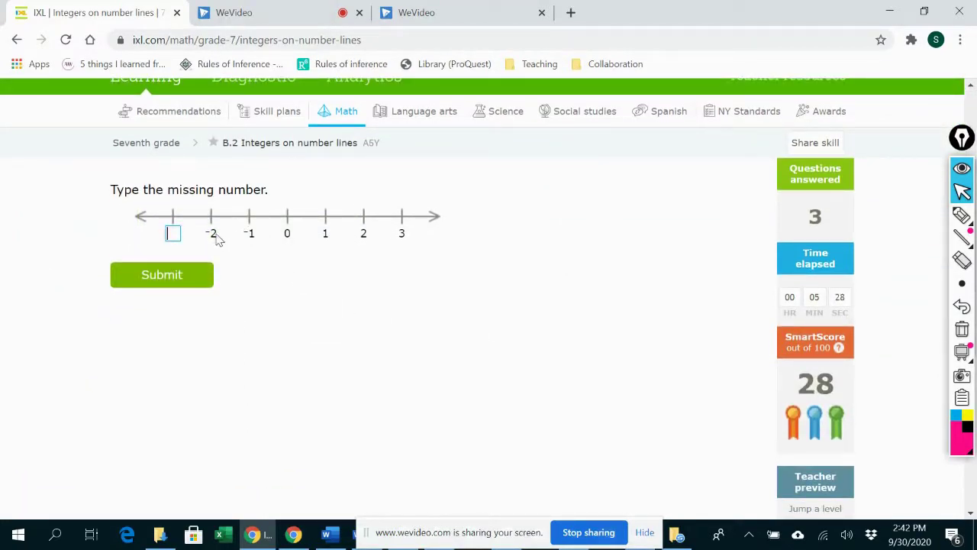
left_click(165, 274)
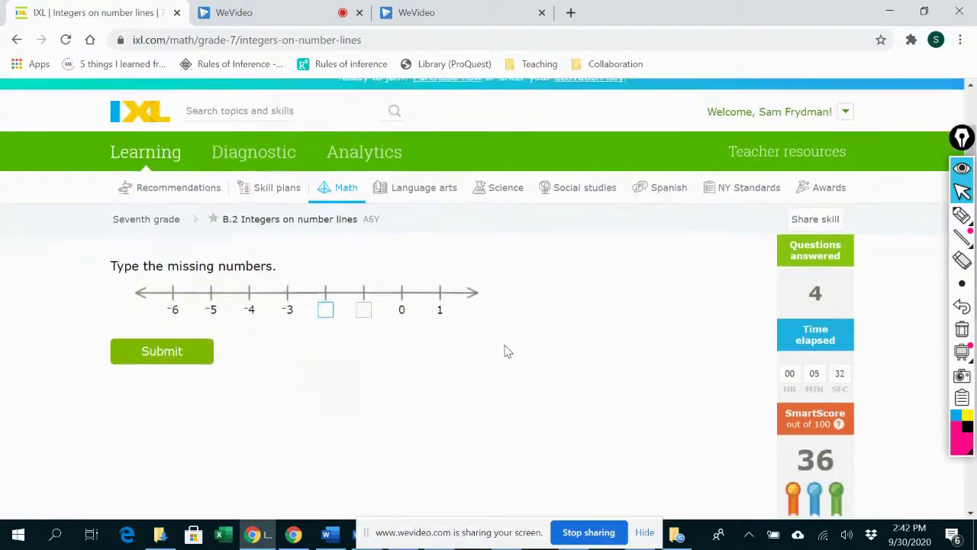
Step: Fill the blanks between -3 and 0 with -2 and -1, and submit the answers
left_click(363, 308)
type("-1")
left_click(325, 308)
type("-2")
left_click(204, 355)
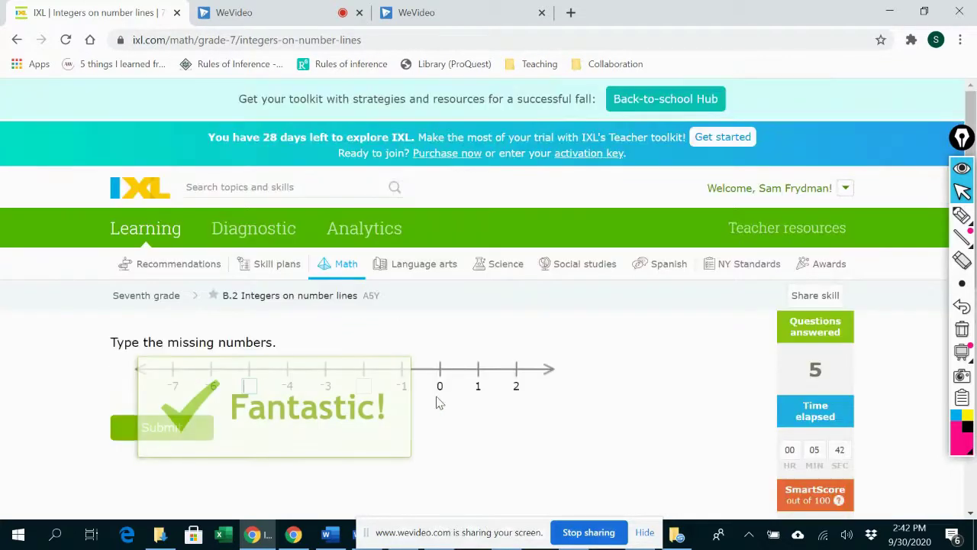
Step: Fill the blank between -3 and -1, enter -5 between -6 and -4, and submit the answers
scroll(439, 402, "down", 1)
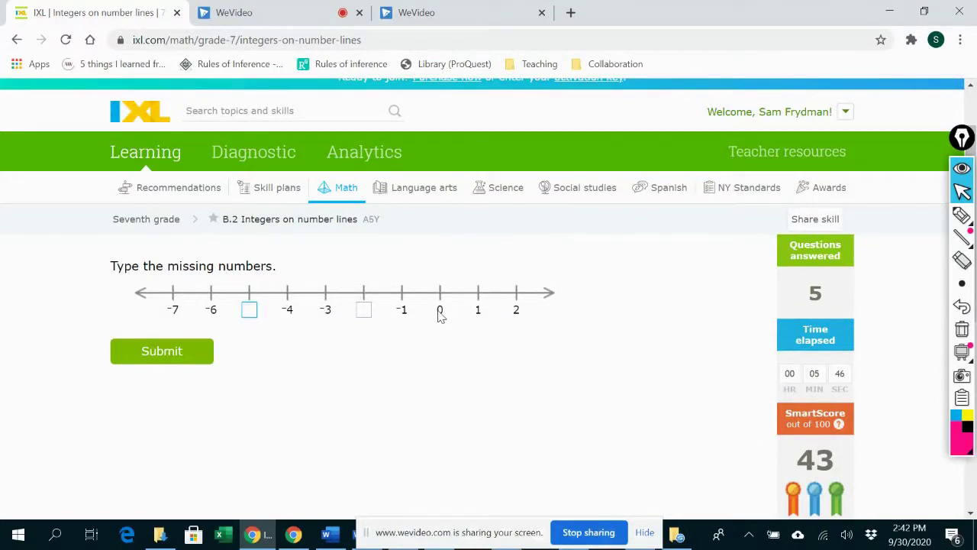
left_click(364, 310)
left_click(248, 310)
type("-5")
left_click(169, 354)
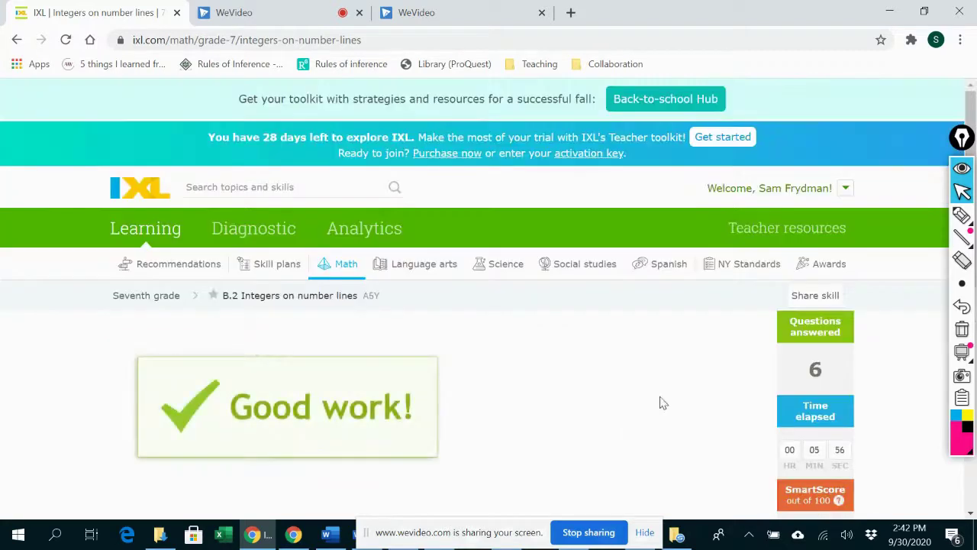
Step: Skip the current question by jumping ahead to the next level of the skill
scroll(684, 405, "down", 1)
scroll(685, 405, "down", 1)
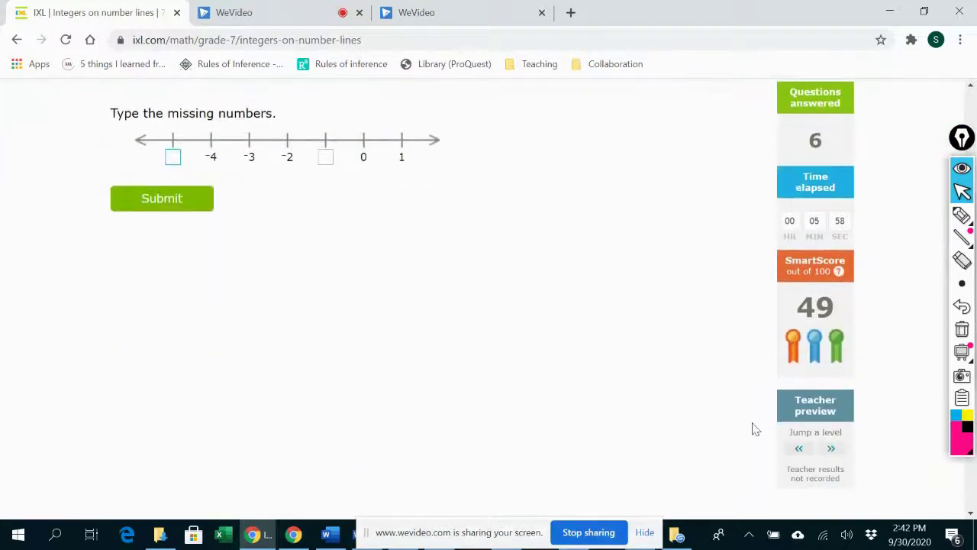
left_click(830, 449)
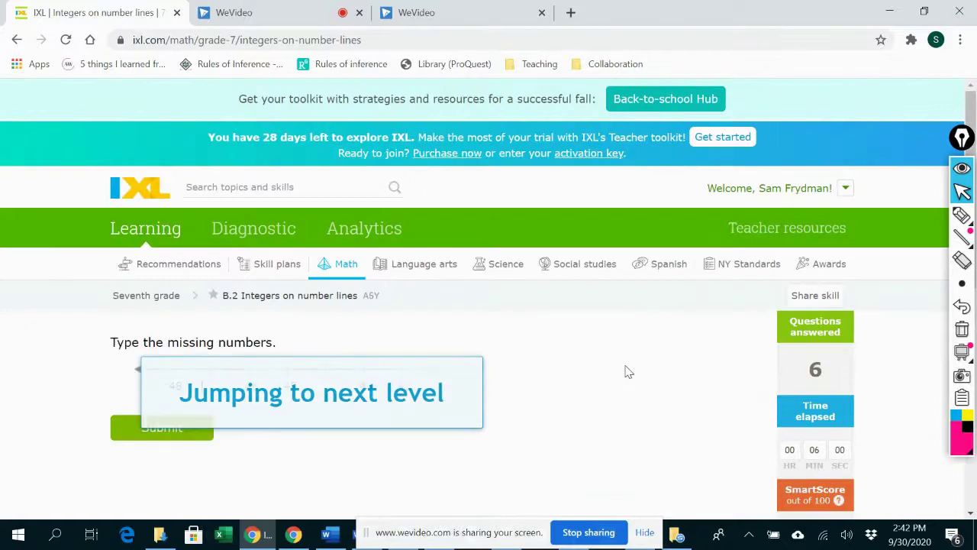
Step: Cover the minus signs of -42, -43 and -45 on the number line with pen marks
scroll(625, 370, "down", 2)
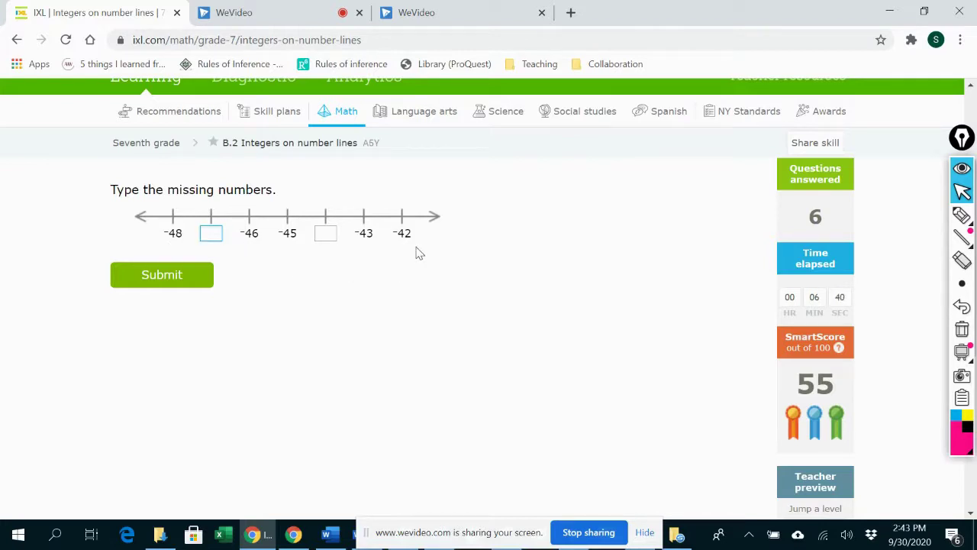
left_click(961, 214)
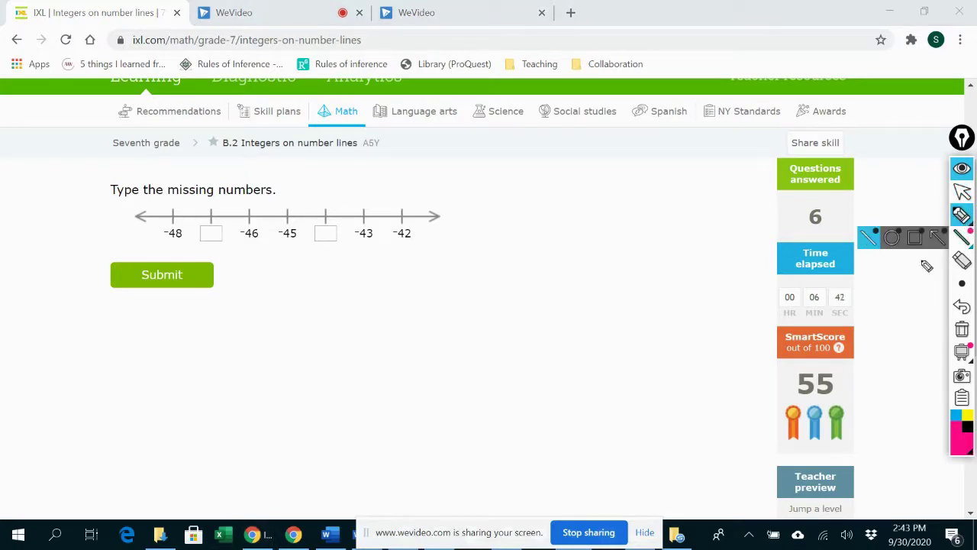
left_click(394, 233)
left_click(356, 233)
left_click(280, 232)
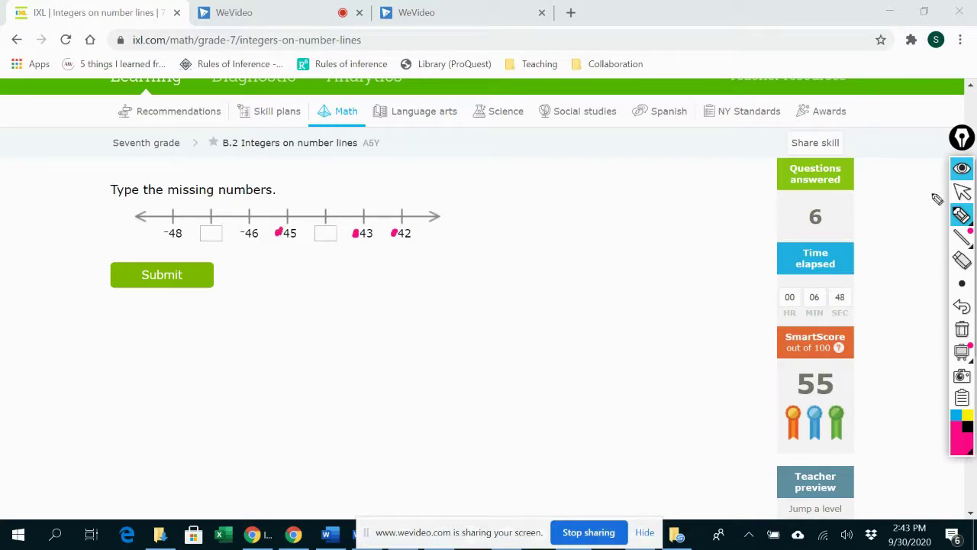
Step: Return to the normal cursor and enter 44 in the blank between -45 and -43
left_click(962, 190)
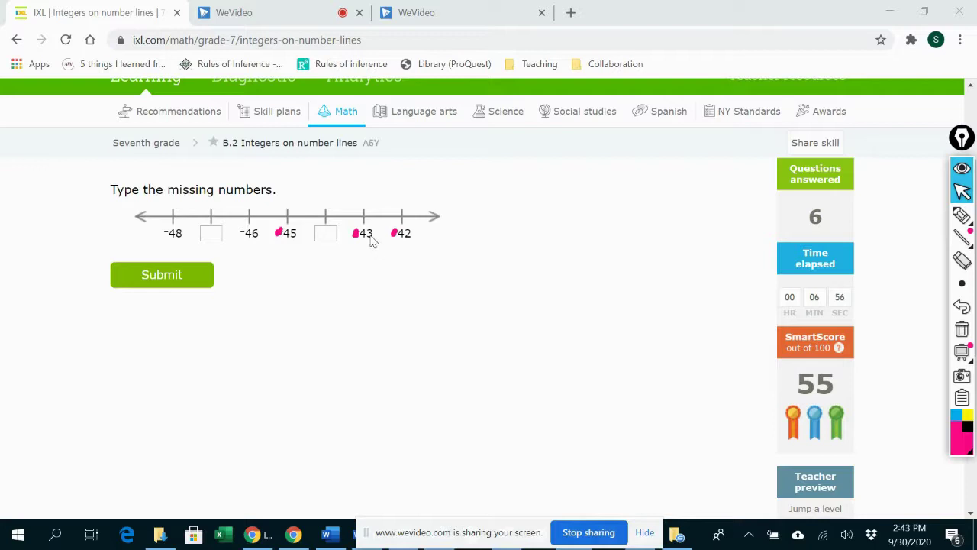
left_click(328, 234)
type("44")
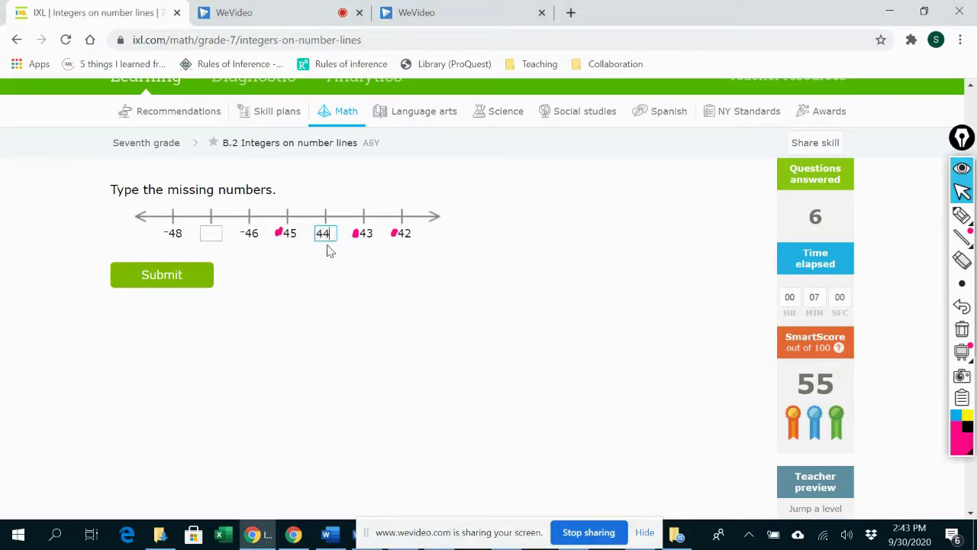
Step: Erase the three pen marks covering the minus signs of -45, -43 and -42
mouse_move(959, 229)
left_click(962, 260)
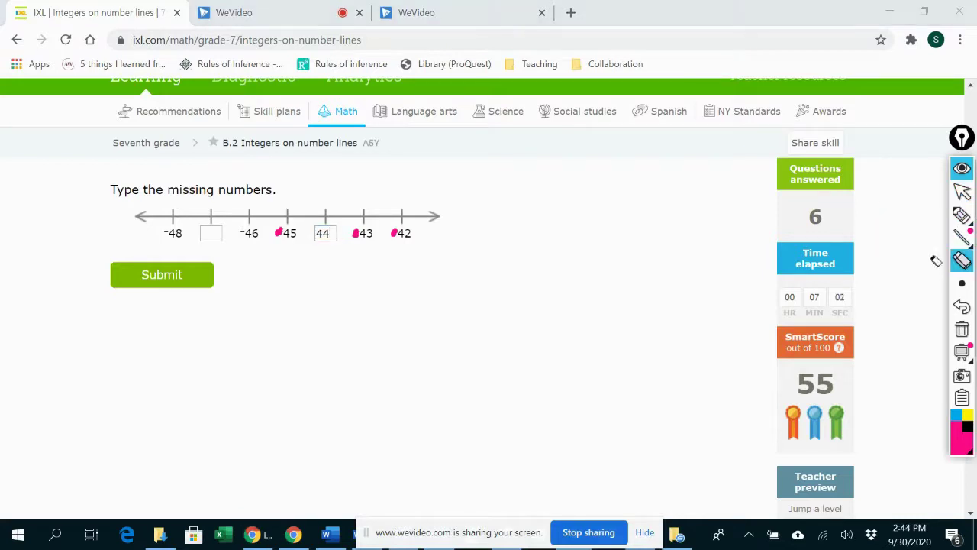
left_click(279, 231)
left_click(356, 232)
left_click(394, 233)
Step: Change the answer between -45 and -43 to -44, enter -47 between -48 and -46, and submit the answers
left_click(962, 192)
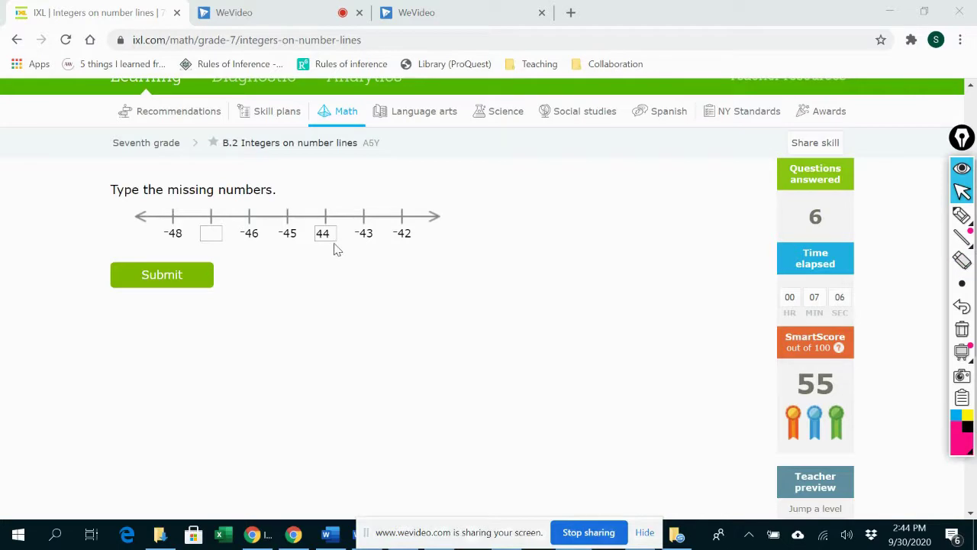
left_click(320, 235)
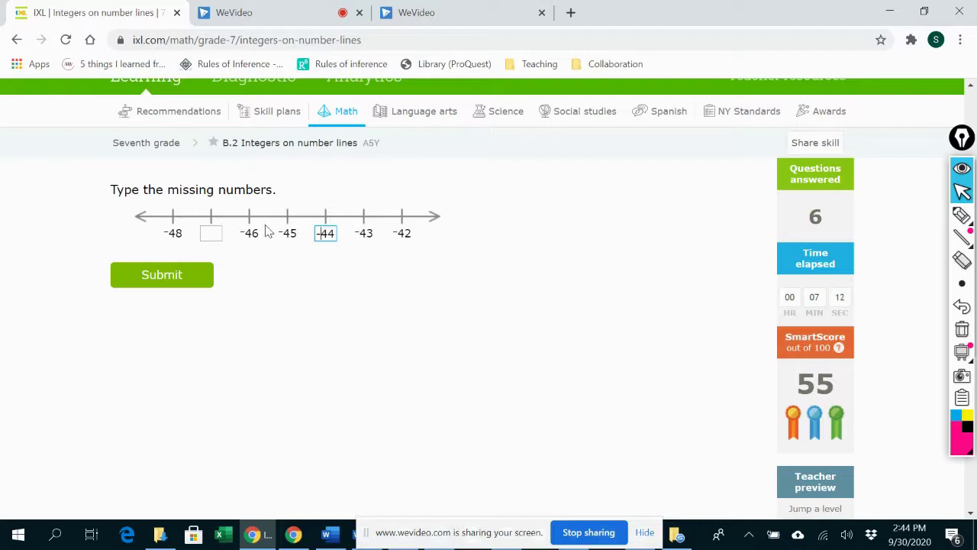
left_click(213, 232)
type("-47")
left_click(163, 280)
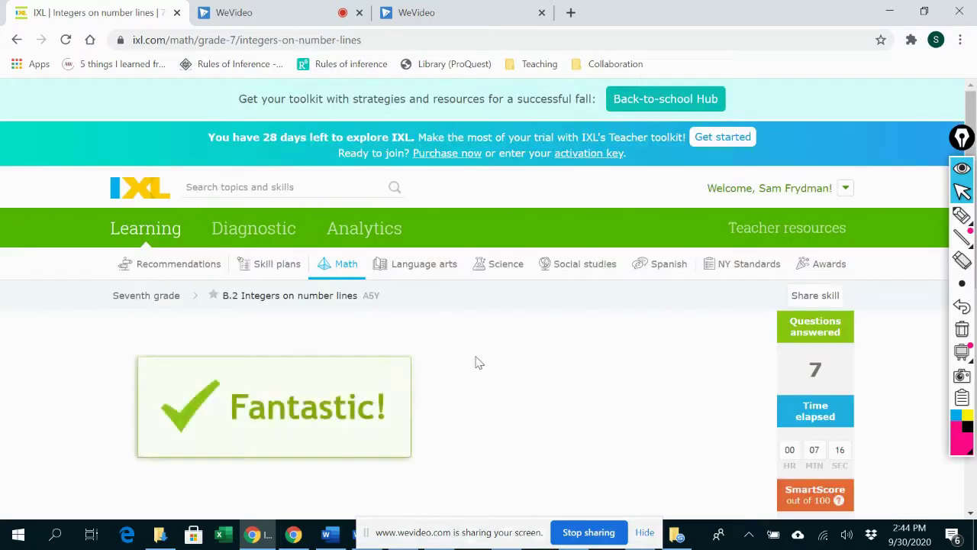
Step: Fill the three blanks before -29, with -30 and -31 in the two nearest ones, and submit the answers
scroll(535, 367, "down", 2)
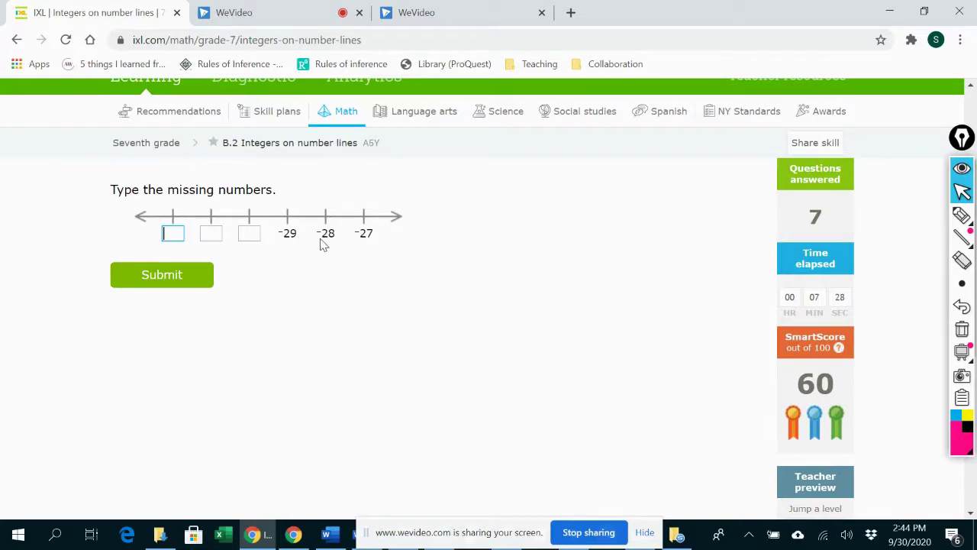
left_click(252, 234)
type("-30")
left_click(208, 236)
type("-31")
left_click(174, 236)
left_click(189, 279)
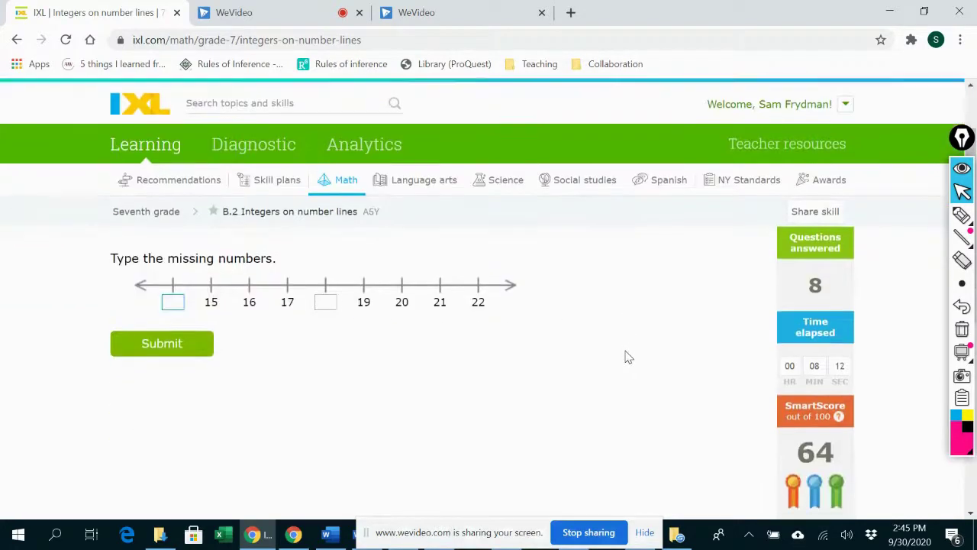
Step: Enter 18 between 17 and 19 and 14 before 15, and submit the answers
scroll(628, 356, "down", 2)
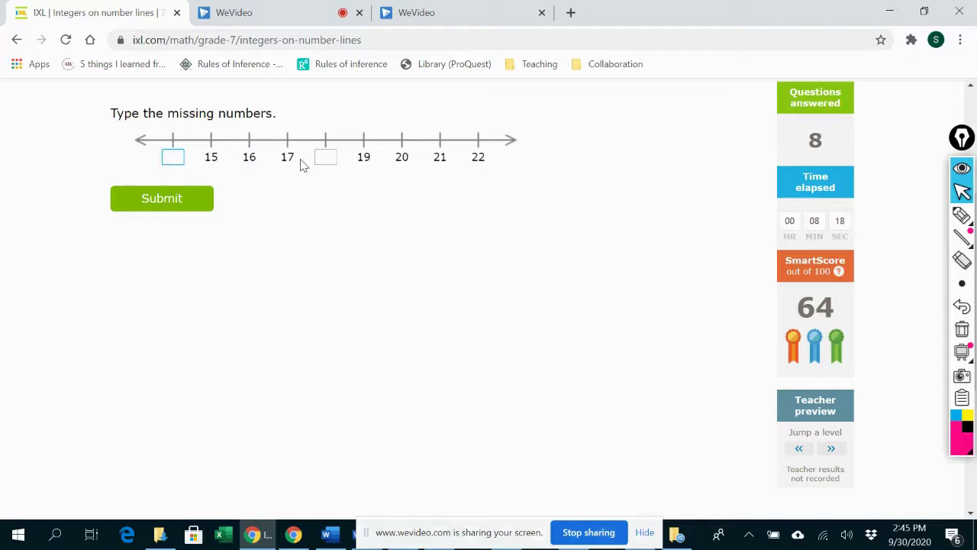
left_click(332, 158)
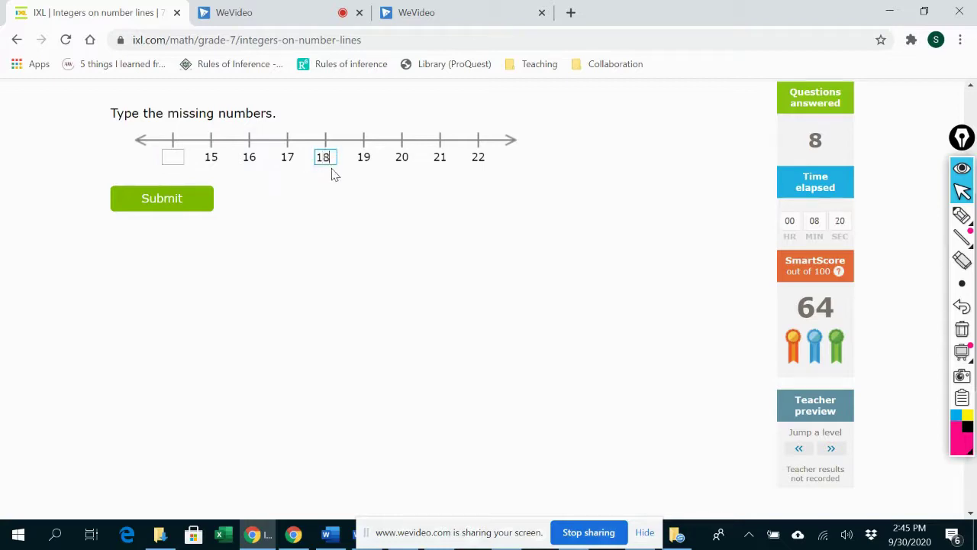
left_click(169, 158)
type("14")
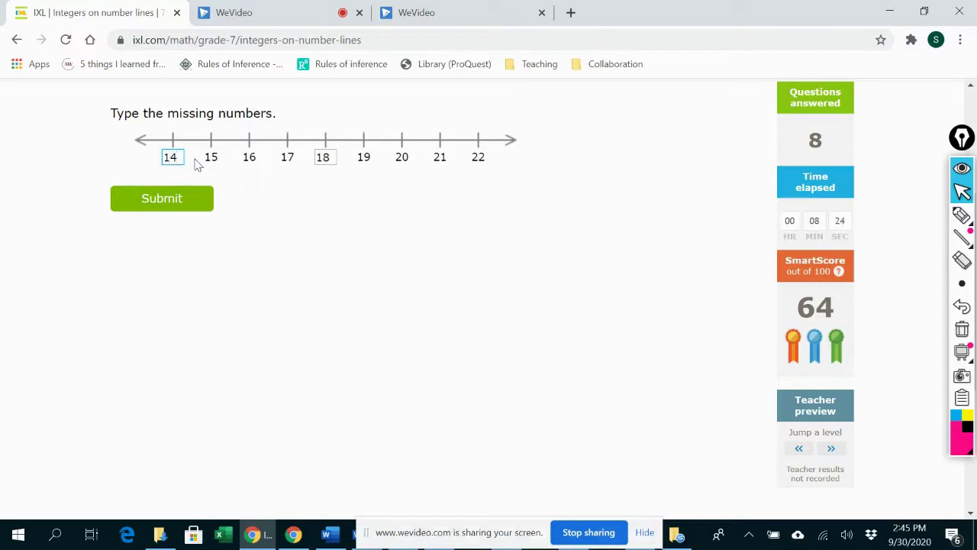
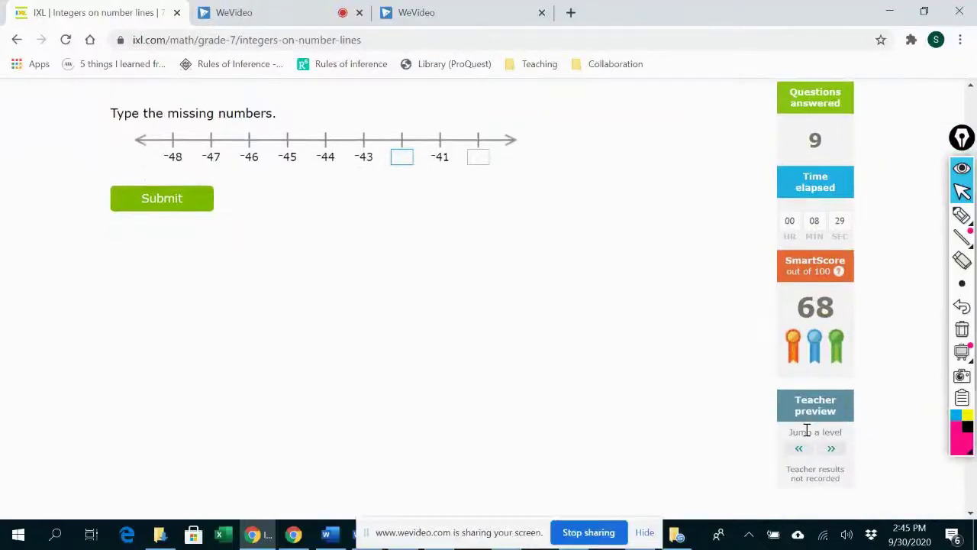
Step: Jump to the next level, enter -10 between -15 and -5 and 0 after -5, and submit the answers
left_click(830, 447)
scroll(587, 353, "down", 2)
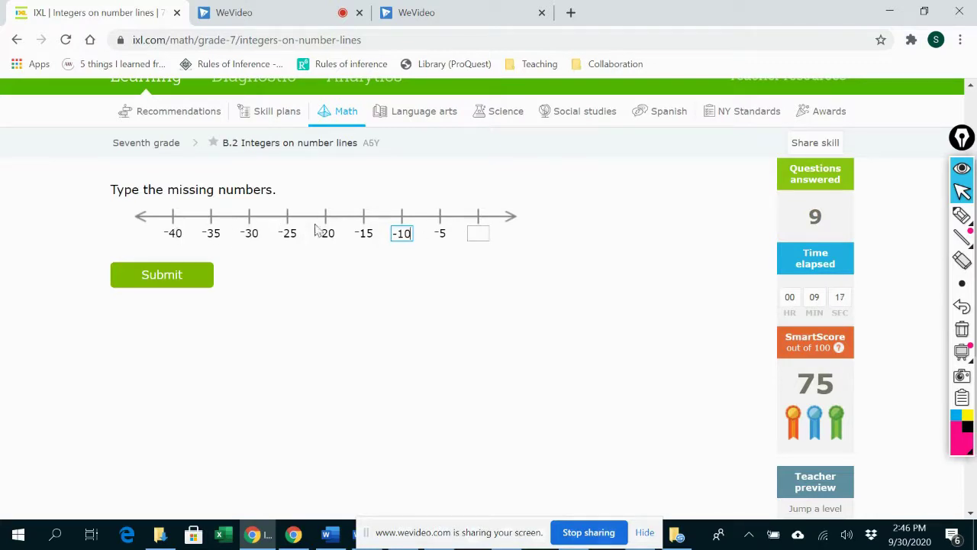
left_click(475, 233)
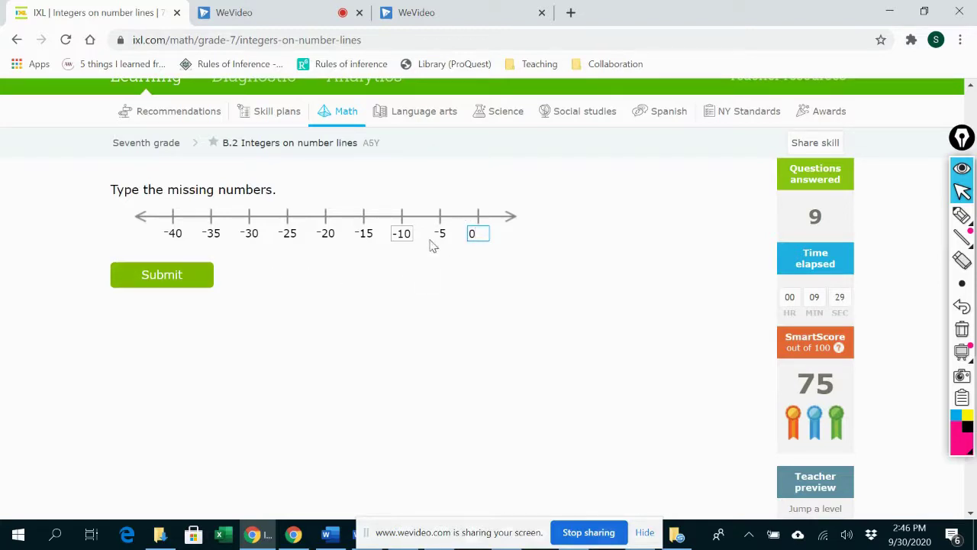
left_click(208, 284)
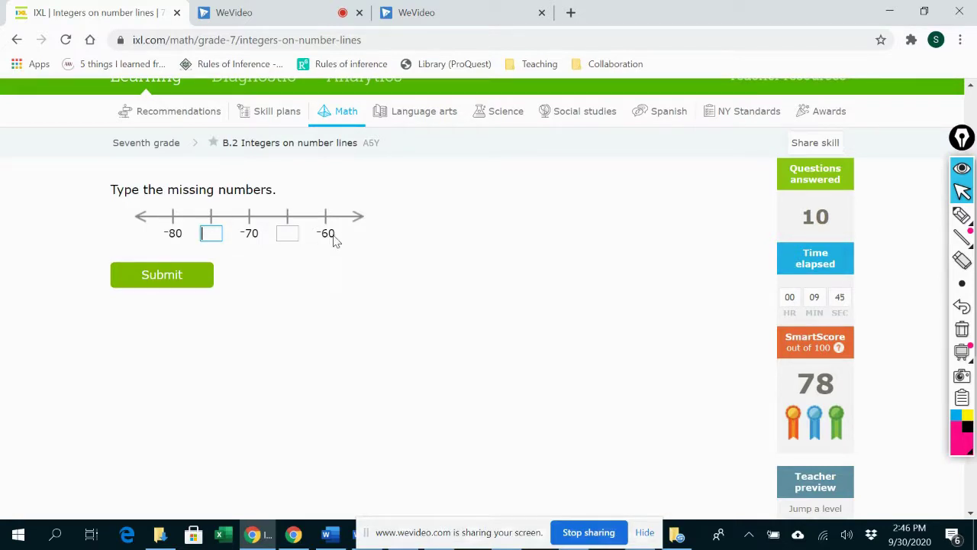
Step: Enter -65 between -70 and -60, fill the blank between -80 and -70, and submit the answers
left_click(286, 231)
type("-65")
left_click(210, 231)
left_click(169, 275)
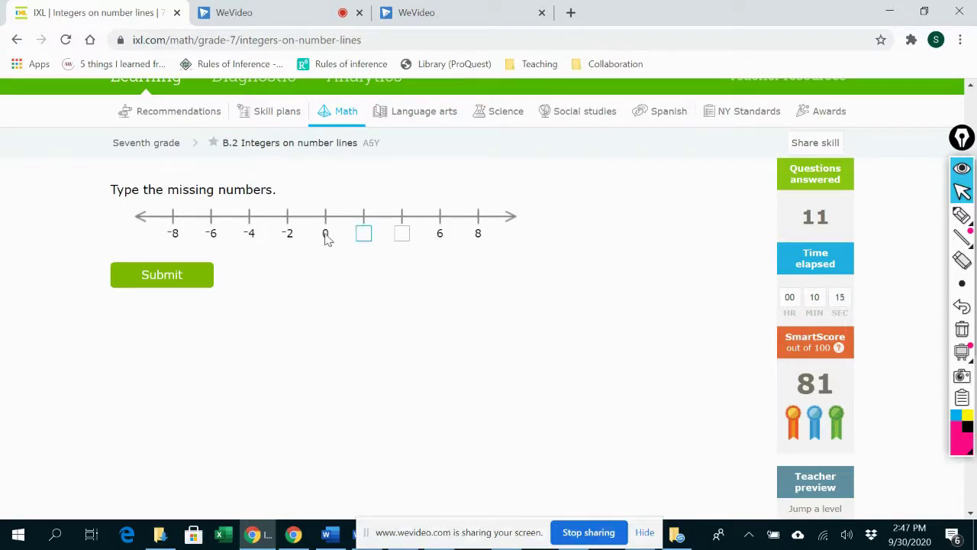
Step: Enter 2 and 4 in the two blanks between 0 and 6, and submit the answers
type("2")
left_click(401, 232)
type("4")
left_click(159, 280)
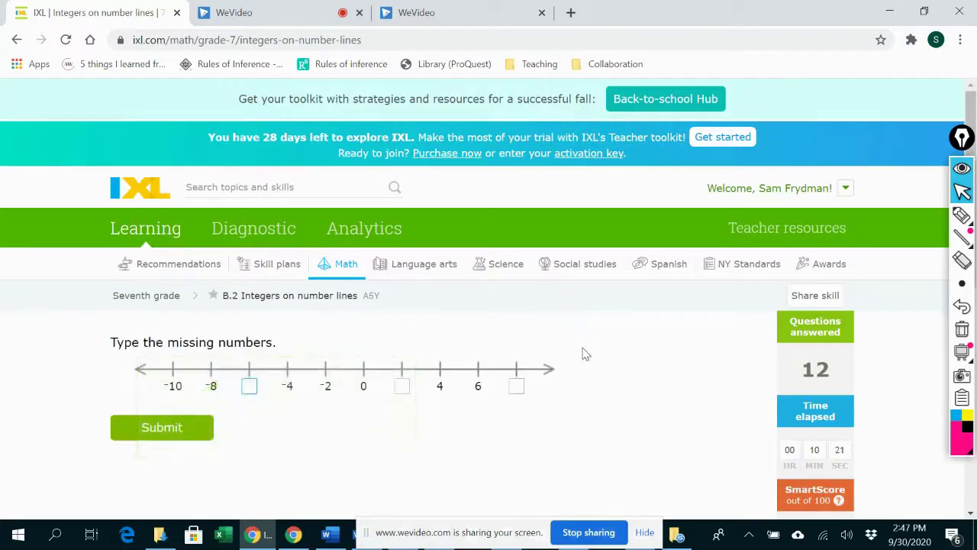
Step: Jump to the next level, enter -80 between -82 and -78 and -68 and -66 after -70, and submit the answers
scroll(582, 347, "down", 3)
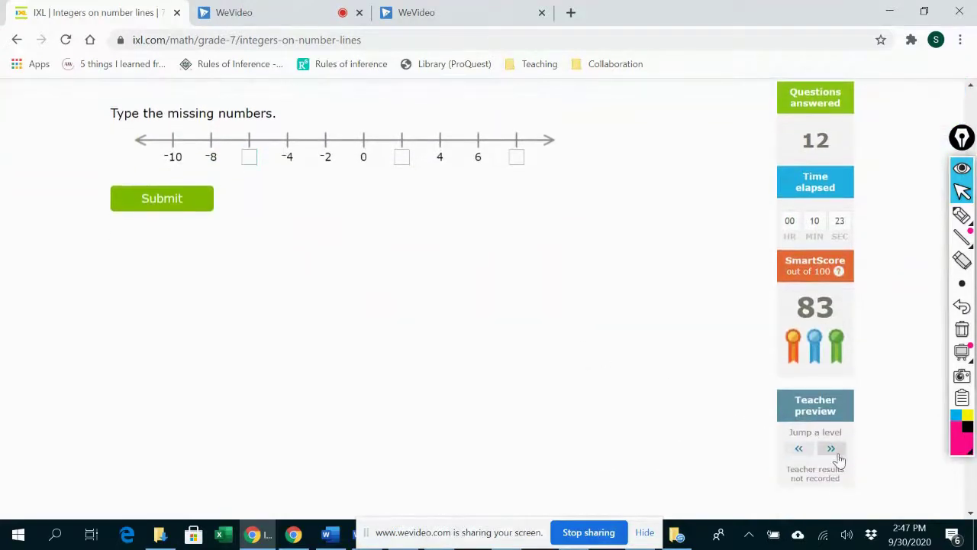
left_click(831, 448)
scroll(626, 375, "down", 2)
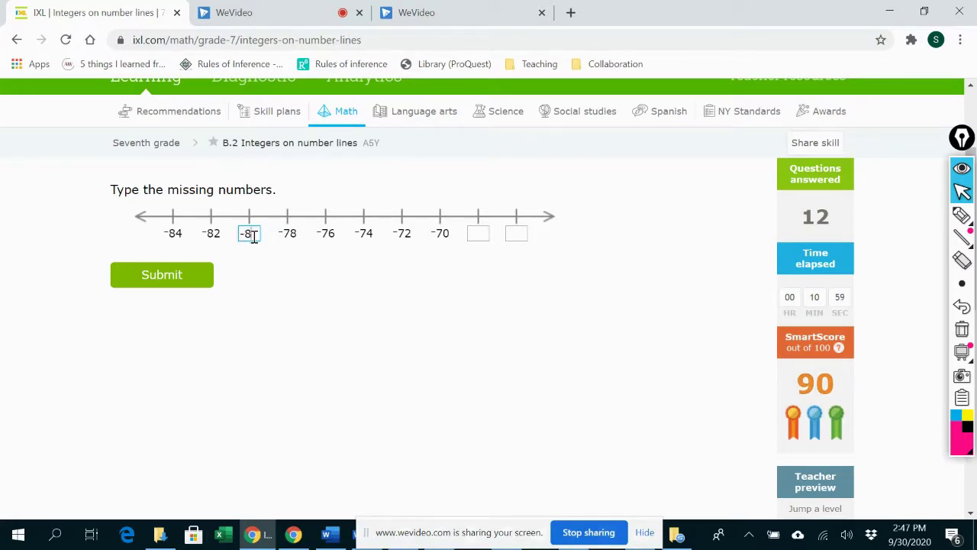
type("0")
left_click(475, 235)
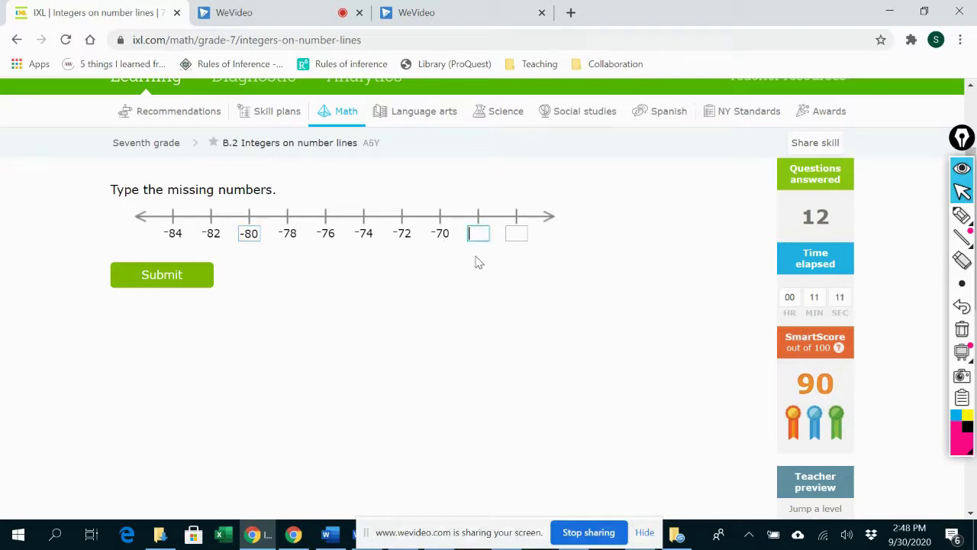
left_click(516, 234)
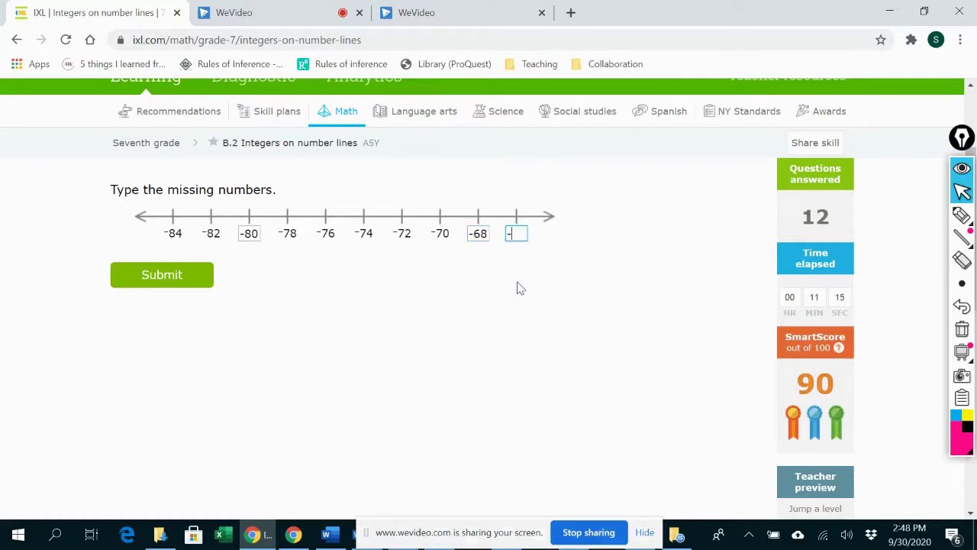
left_click(207, 275)
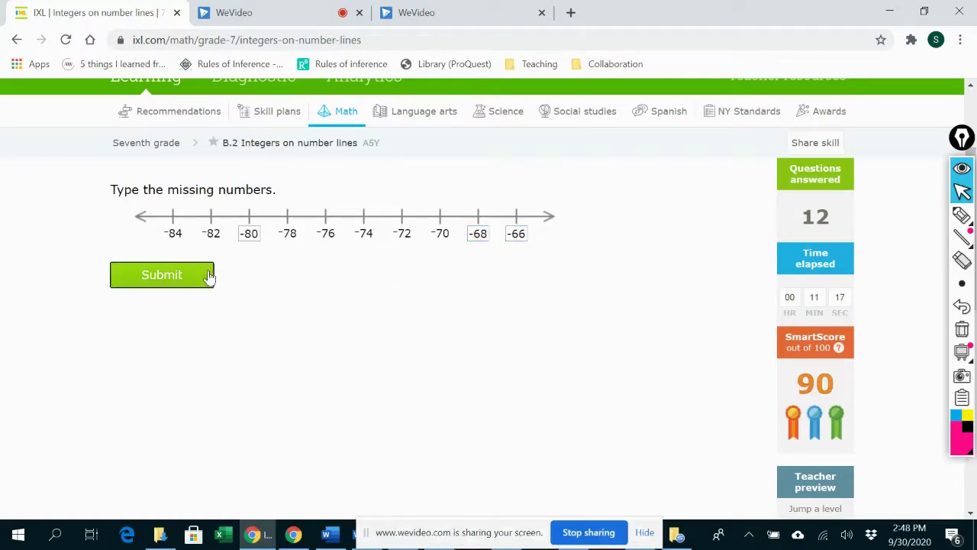
scroll(877, 358, "down", 3)
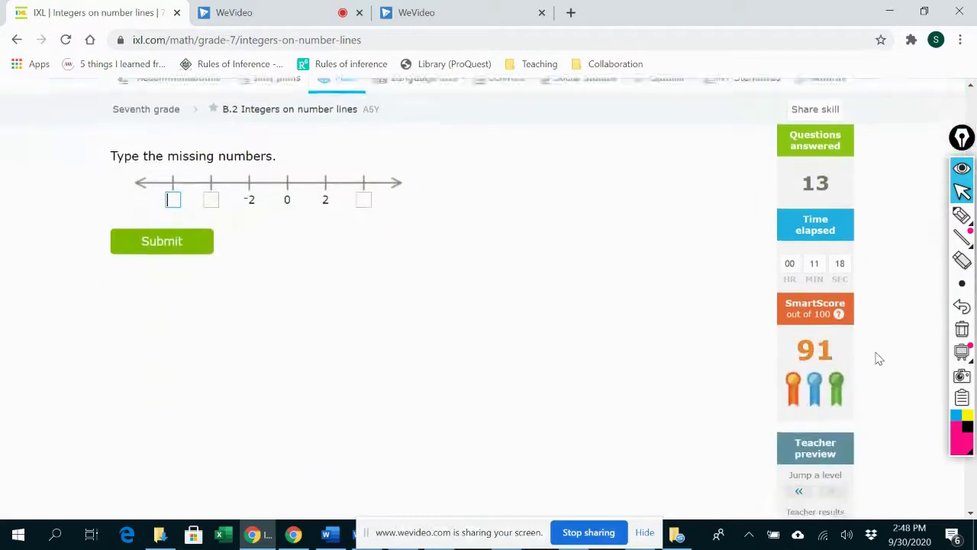
left_click(578, 242)
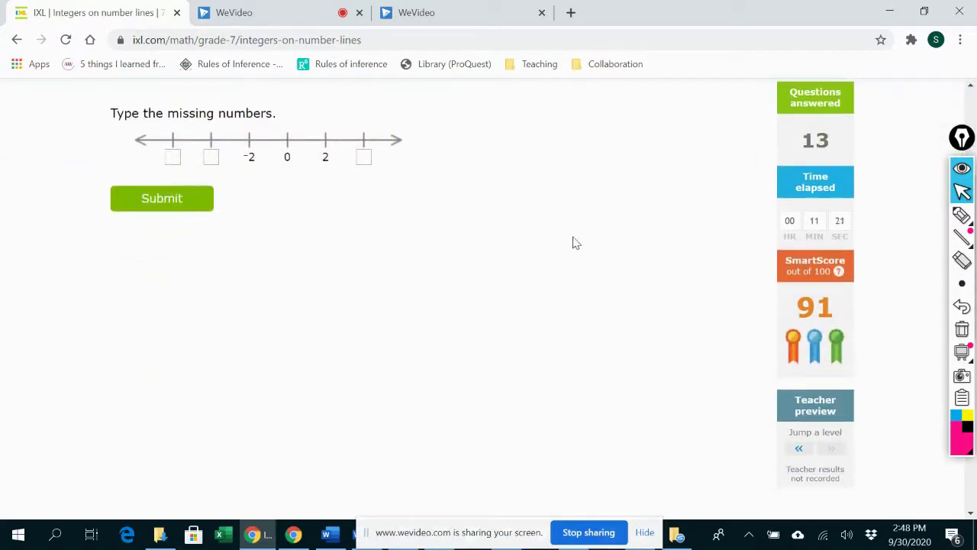